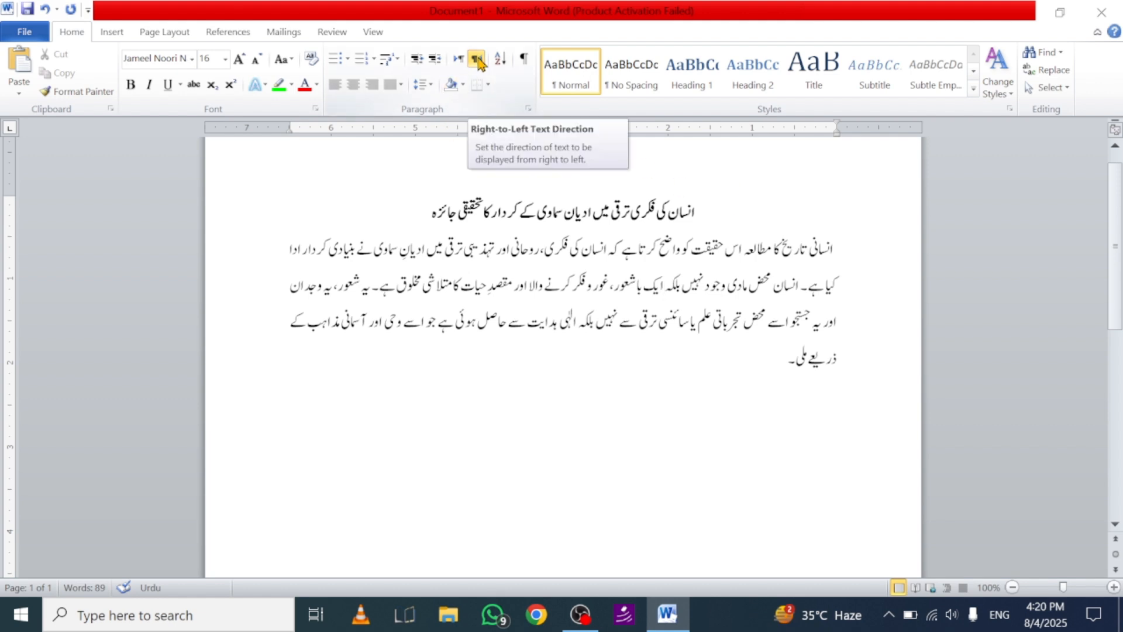
Step: Move the text cursor back and forth through the body paragraph's opening words and lines to examine right-to-left cursor movement
click(852, 245)
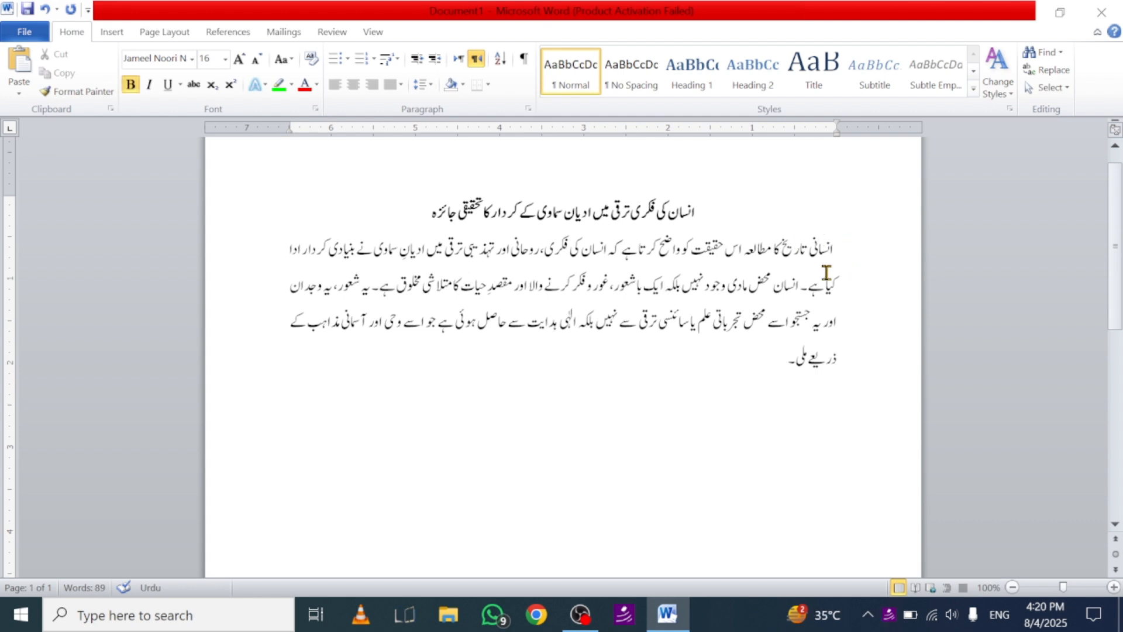
key(Left)
key(Left)
key(Left)
key(Left)
key(Left)
key(Left)
key(Left)
key(Left)
key(Left)
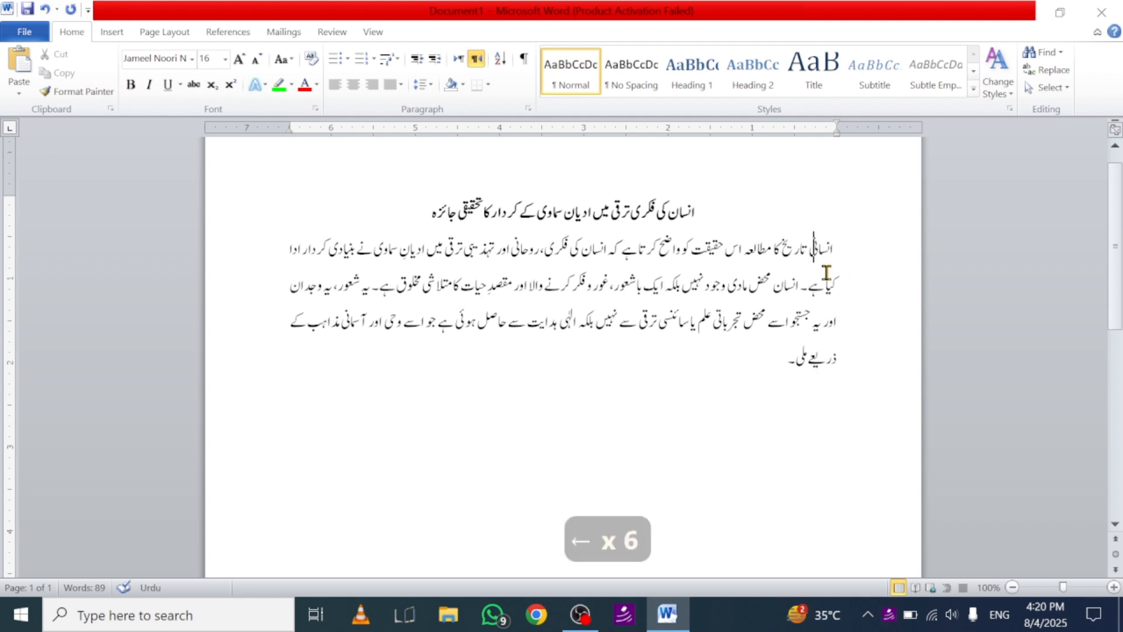
key(Left)
key(Left)
key(Left)
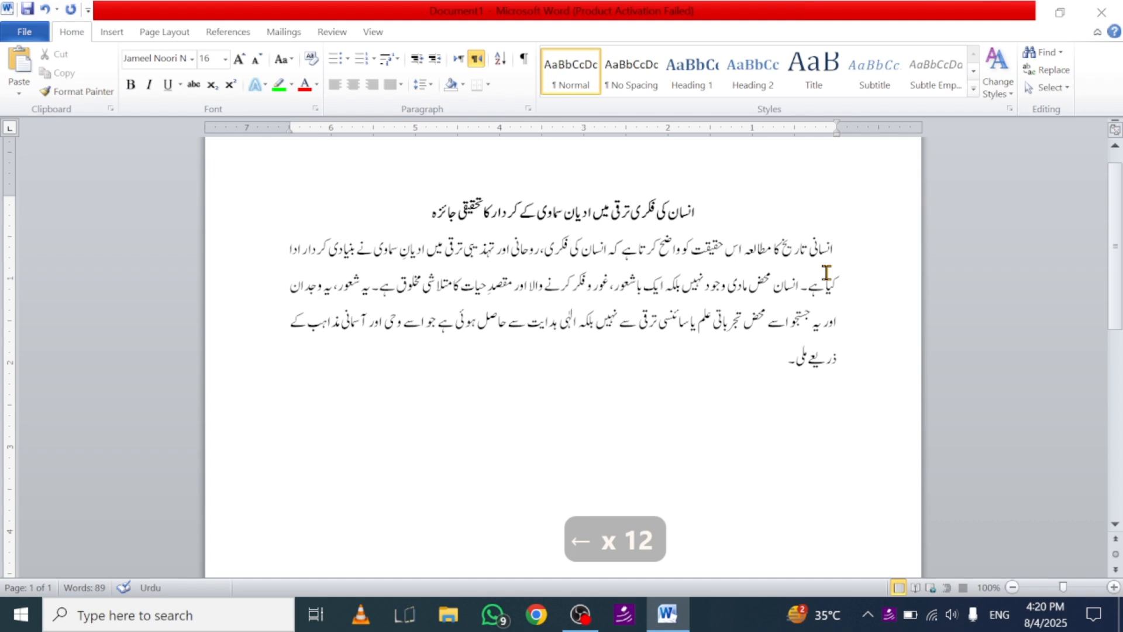
key(Right)
key(Right)
key(Right)
key(Right)
key(Right)
key(Right)
key(Right)
key(Right)
key(Right)
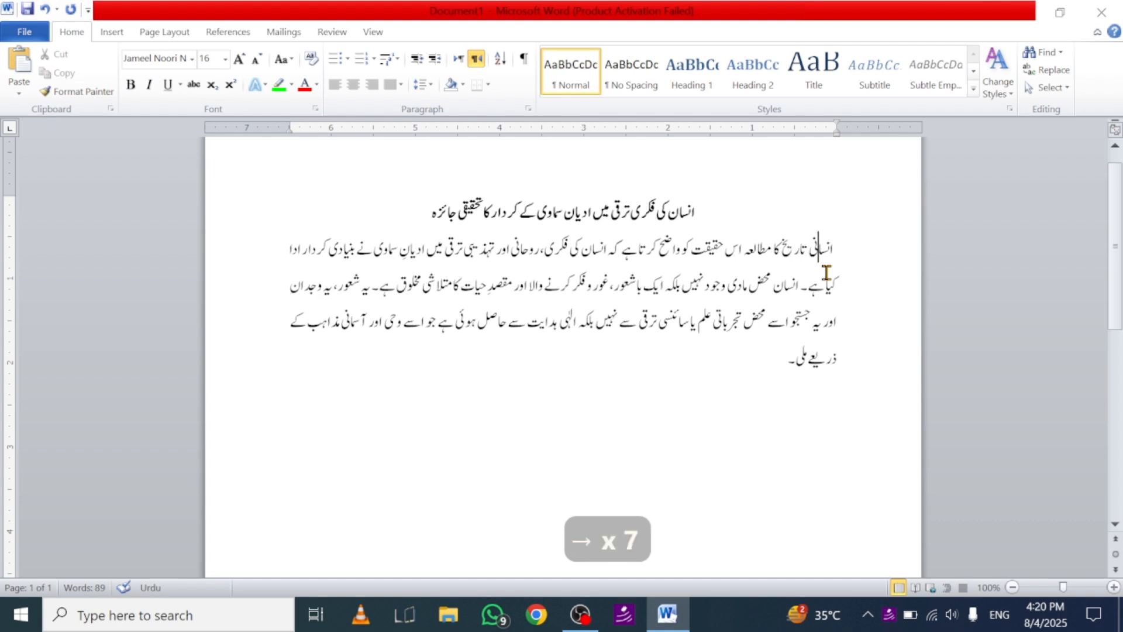
key(Right)
key(Right)
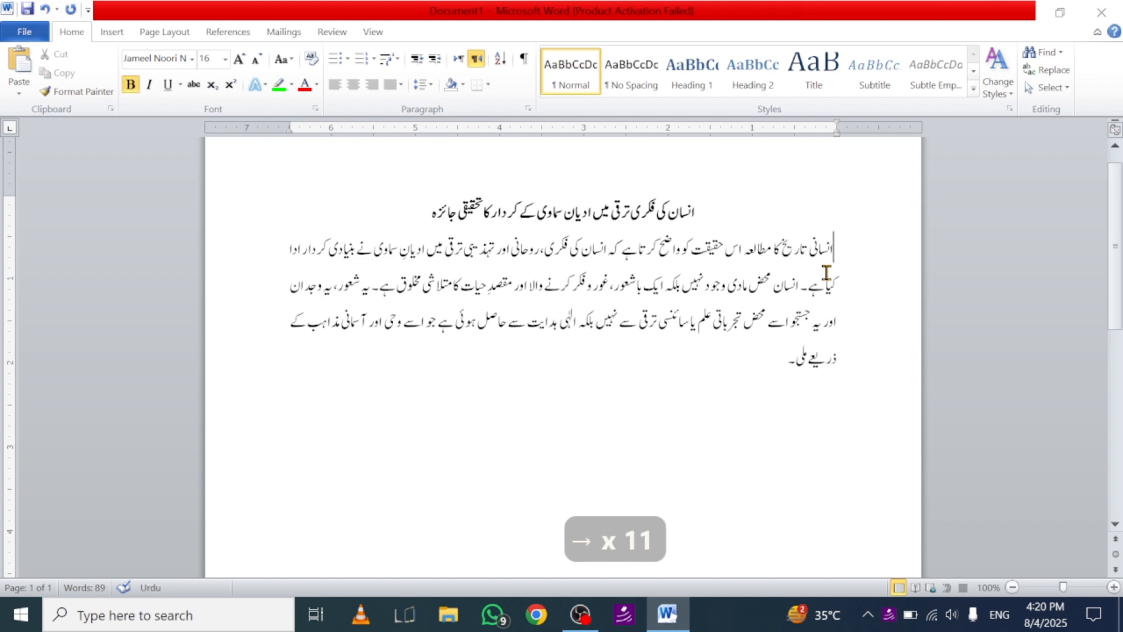
key(Down)
key(Down)
key(Down)
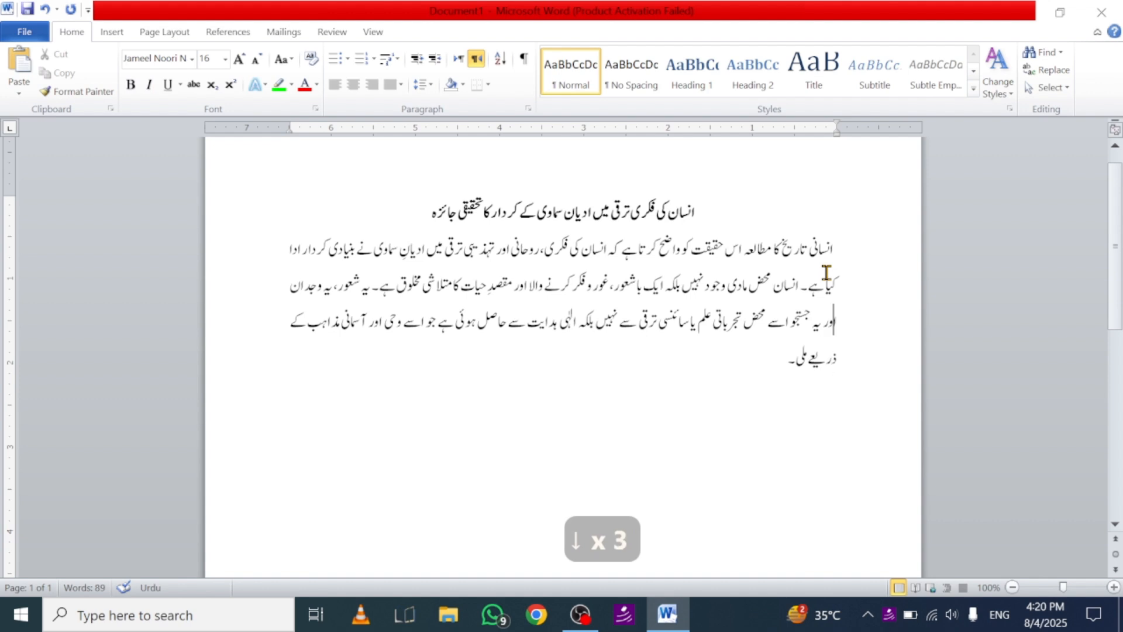
key(Up)
key(Up)
key(Up)
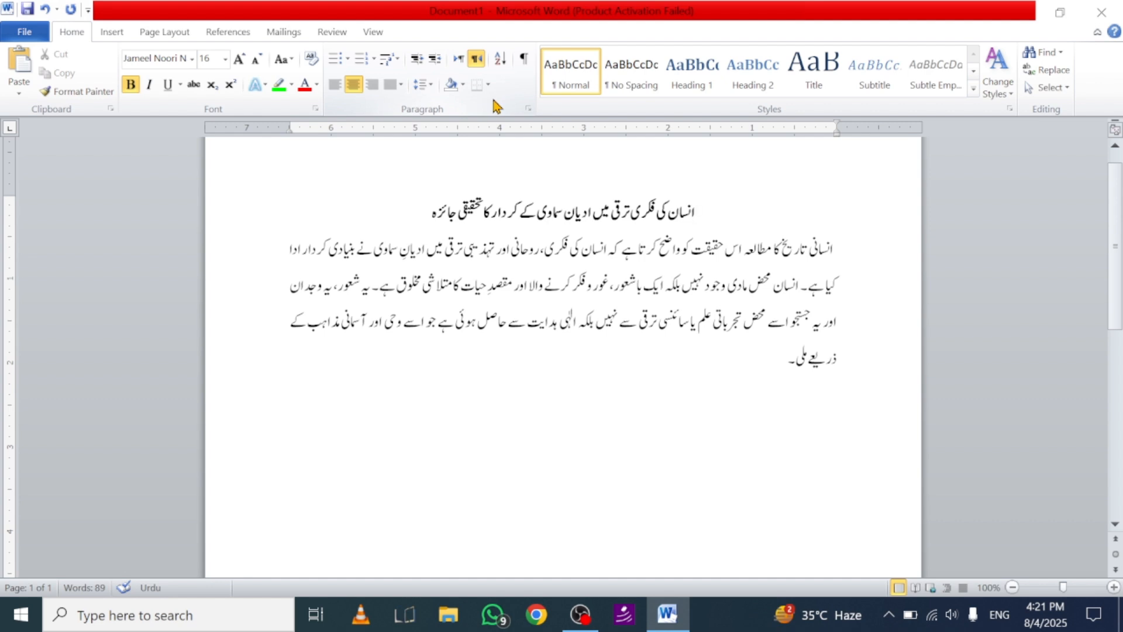
Step: Set the title line's text direction to left-to-right and align it left
drag(707, 212, 402, 201)
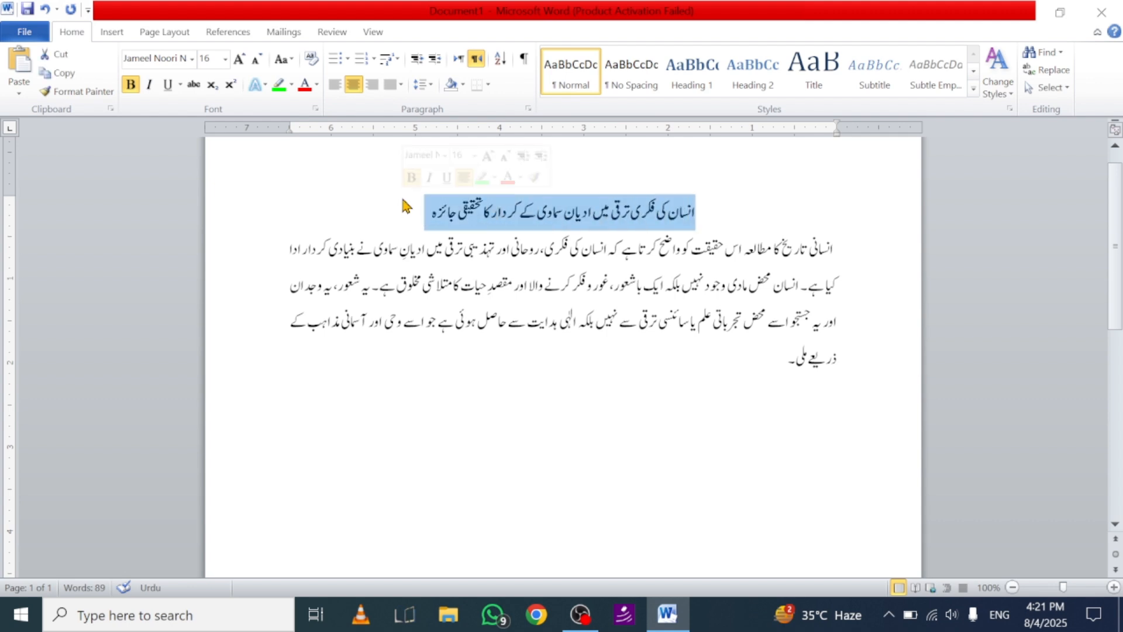
click(457, 60)
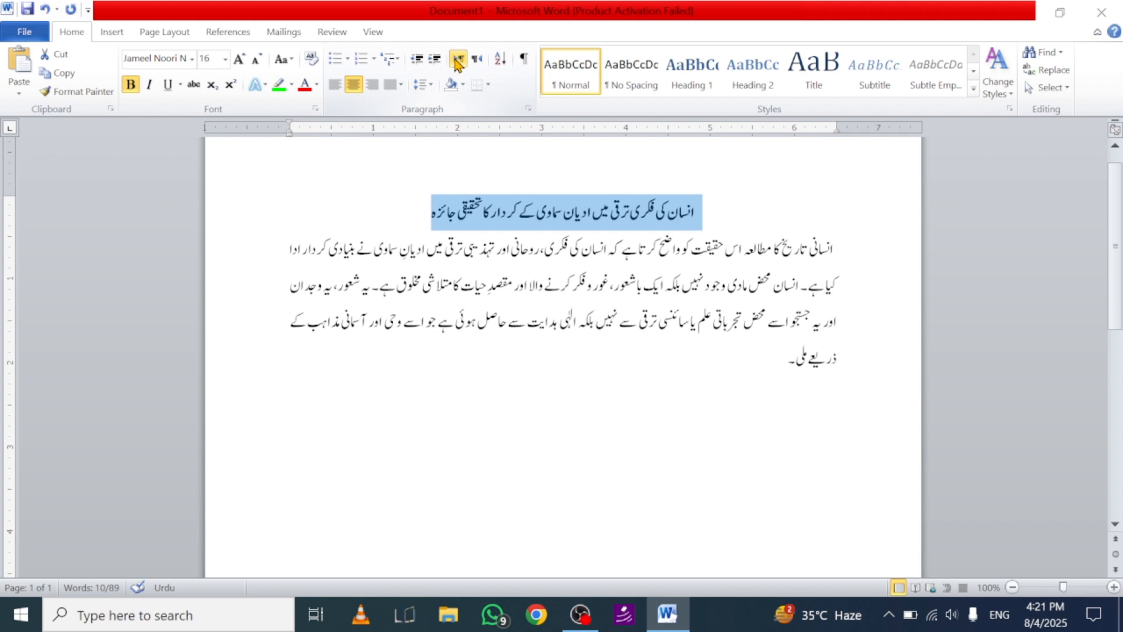
click(334, 86)
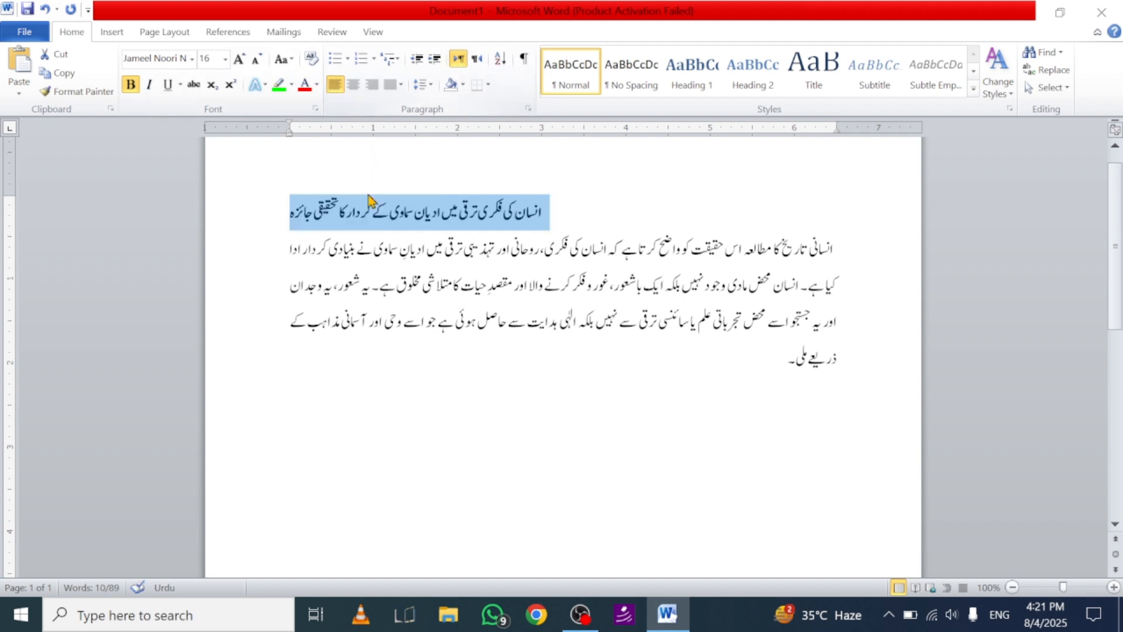
click(546, 224)
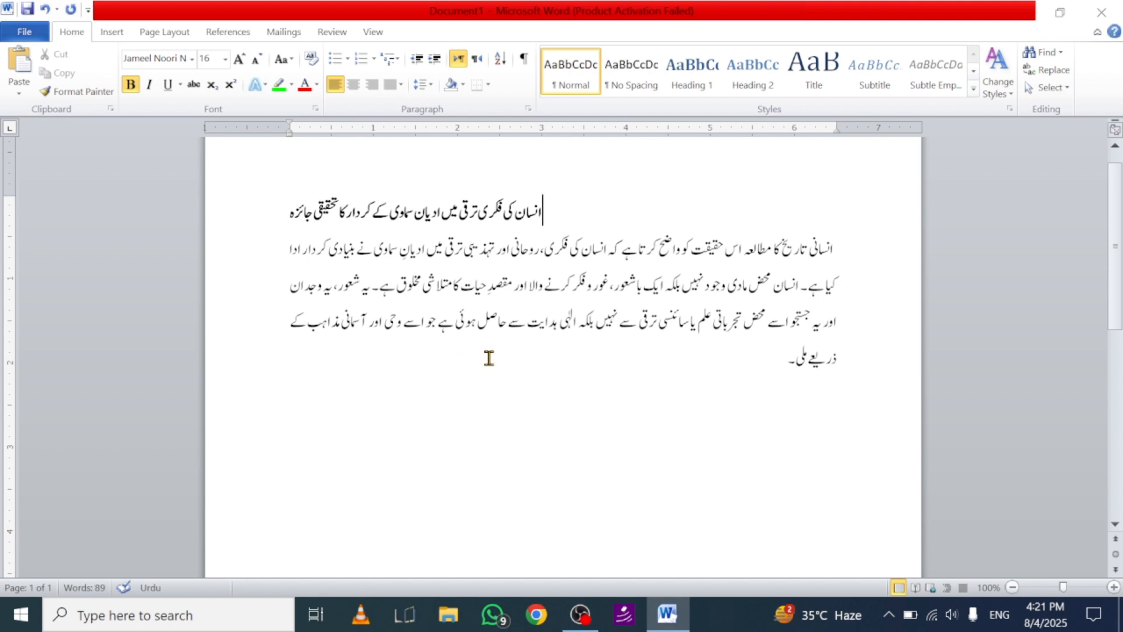
Step: Move the text cursor back and forth through the title to examine its behaviour in left-to-right direction
key(Home)
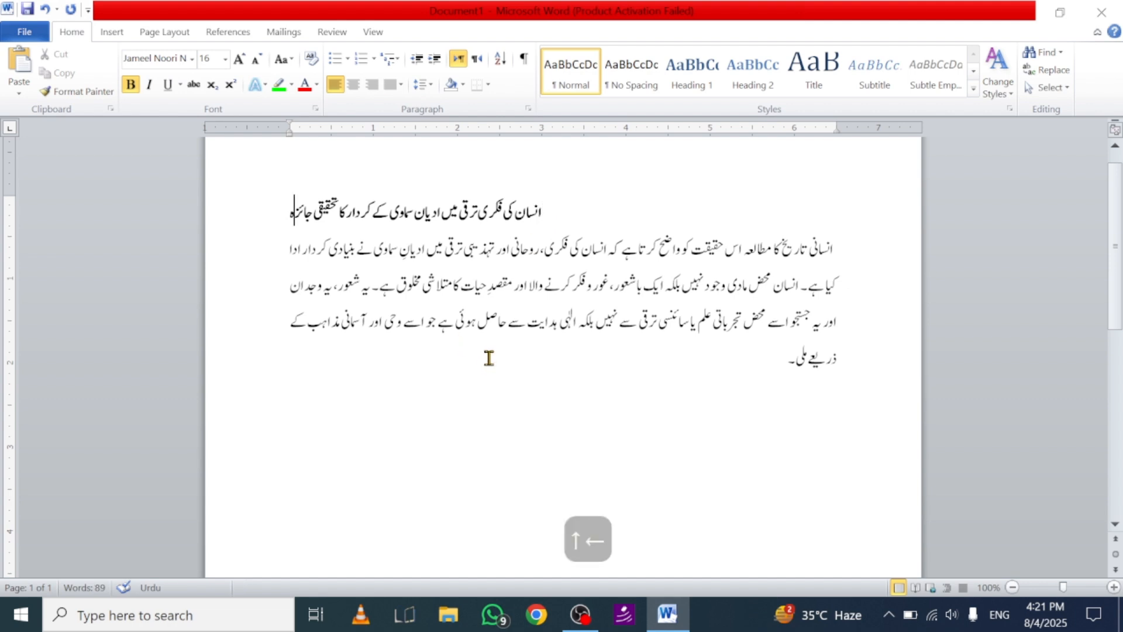
key(Left)
key(Left)
key(Left)
key(Left)
key(Left)
key(Left)
key(Left)
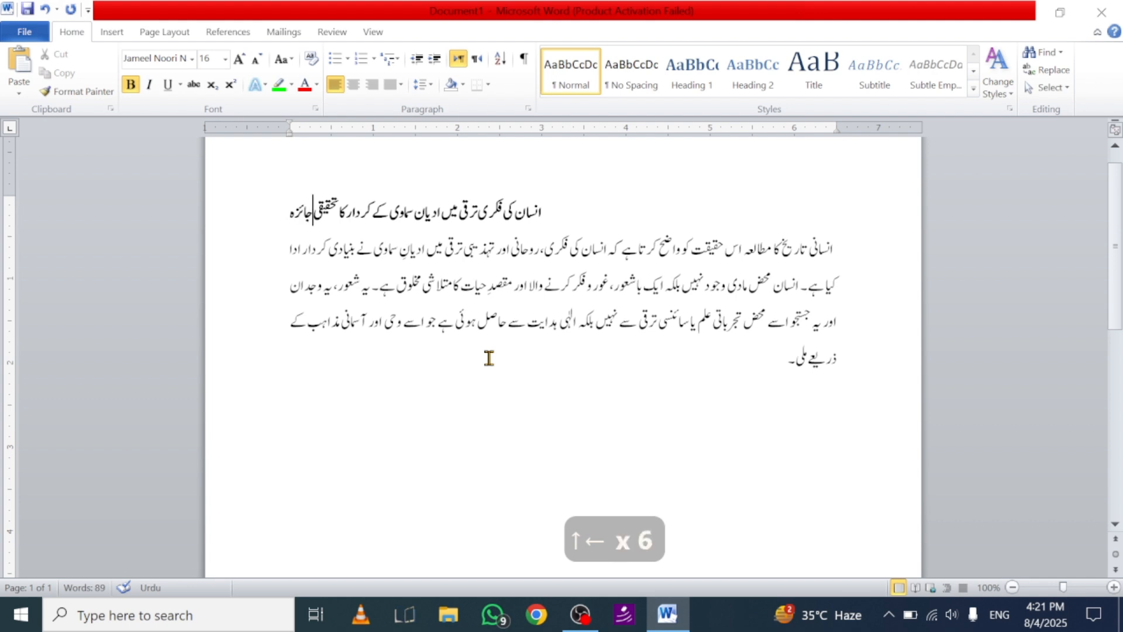
key(Left)
key(Left)
key(Left)
key(Left)
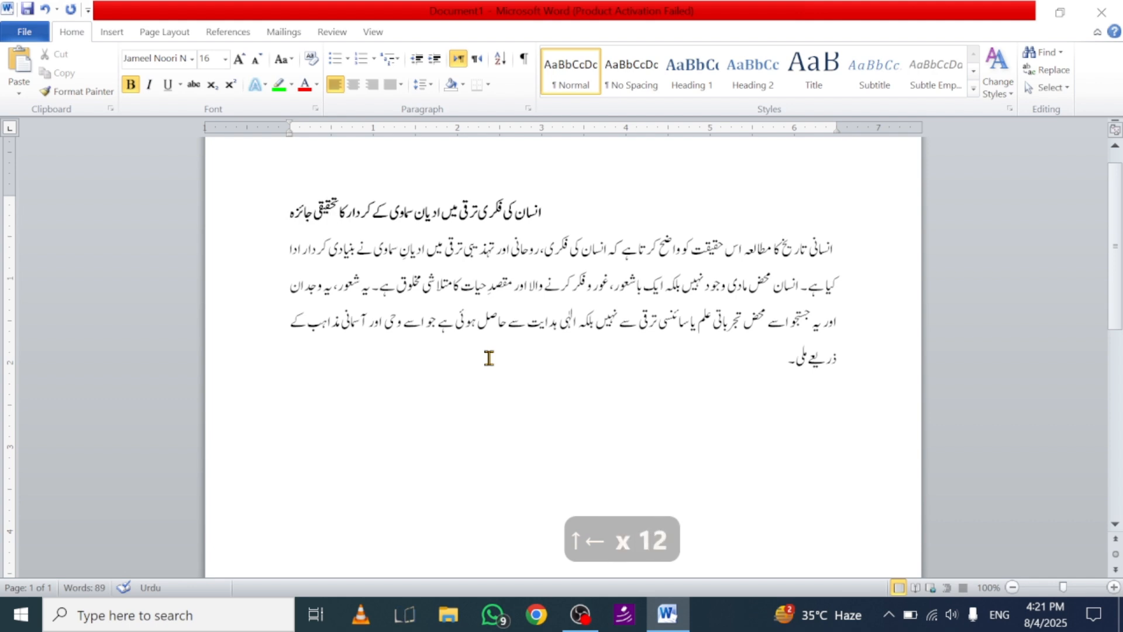
key(Right)
key(Right)
key(Right)
key(Right)
key(Right)
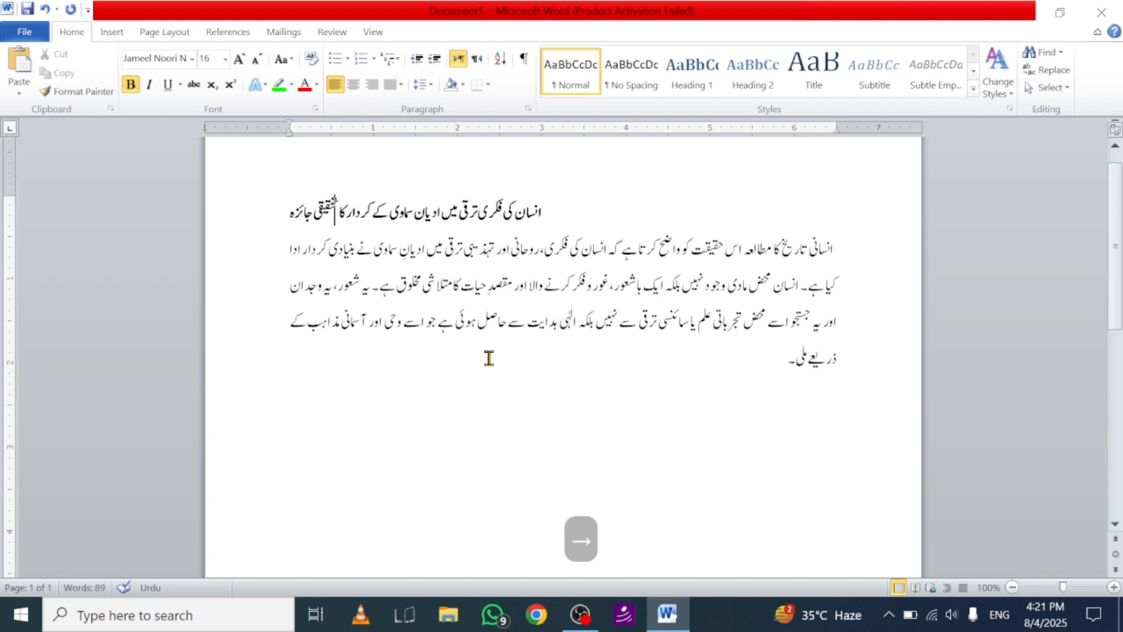
key(Right)
key(Right)
key(Right)
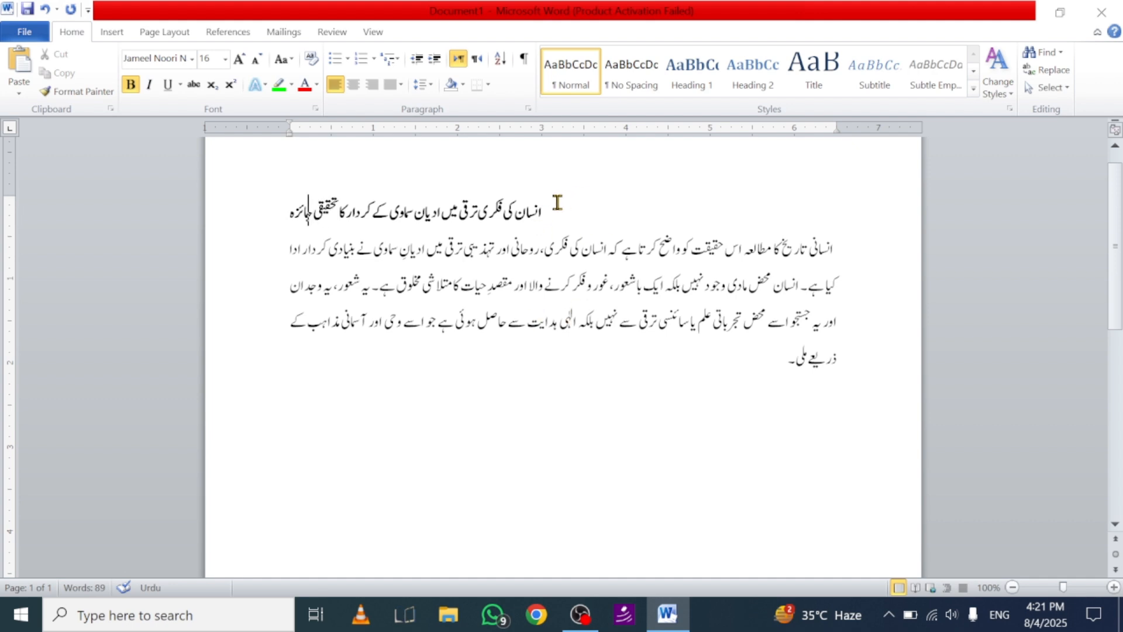
Step: Set the title's text direction back to right-to-left and centre it
mouse_move(549, 210)
mouse_down()
mouse_move(418, 207)
mouse_move(766, 205)
mouse_move(482, 217)
mouse_move(533, 210)
mouse_up()
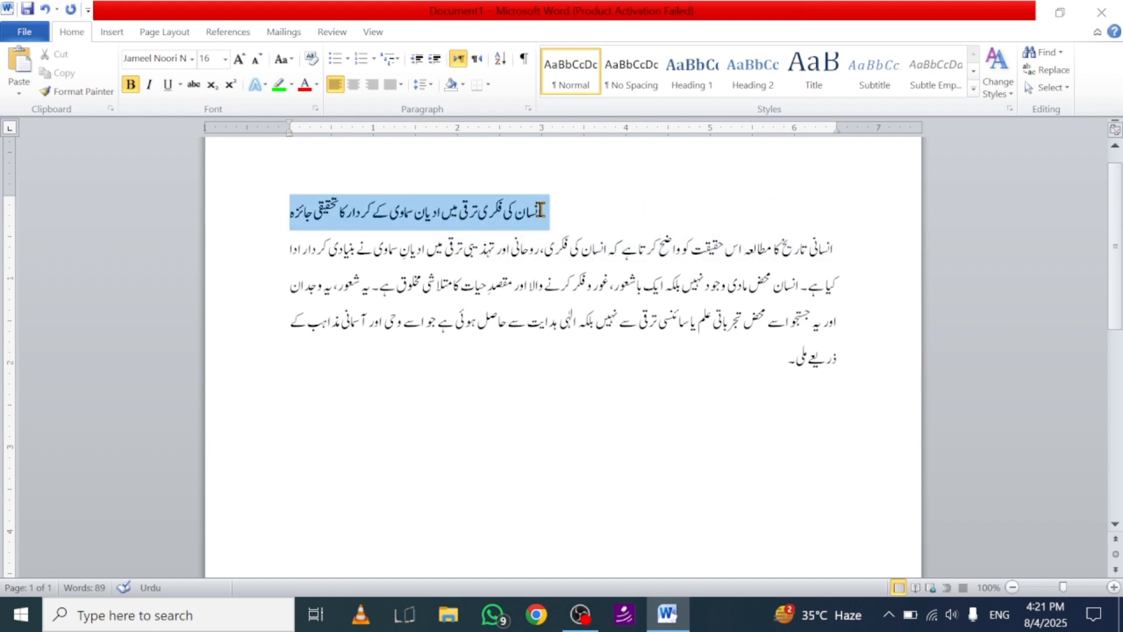
click(478, 59)
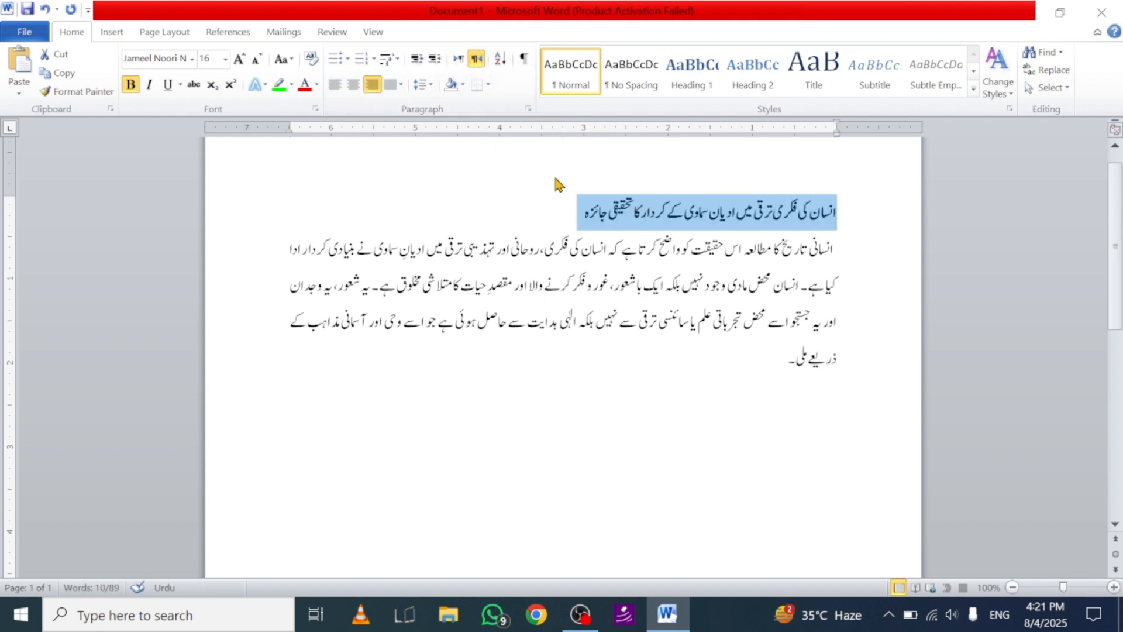
click(353, 85)
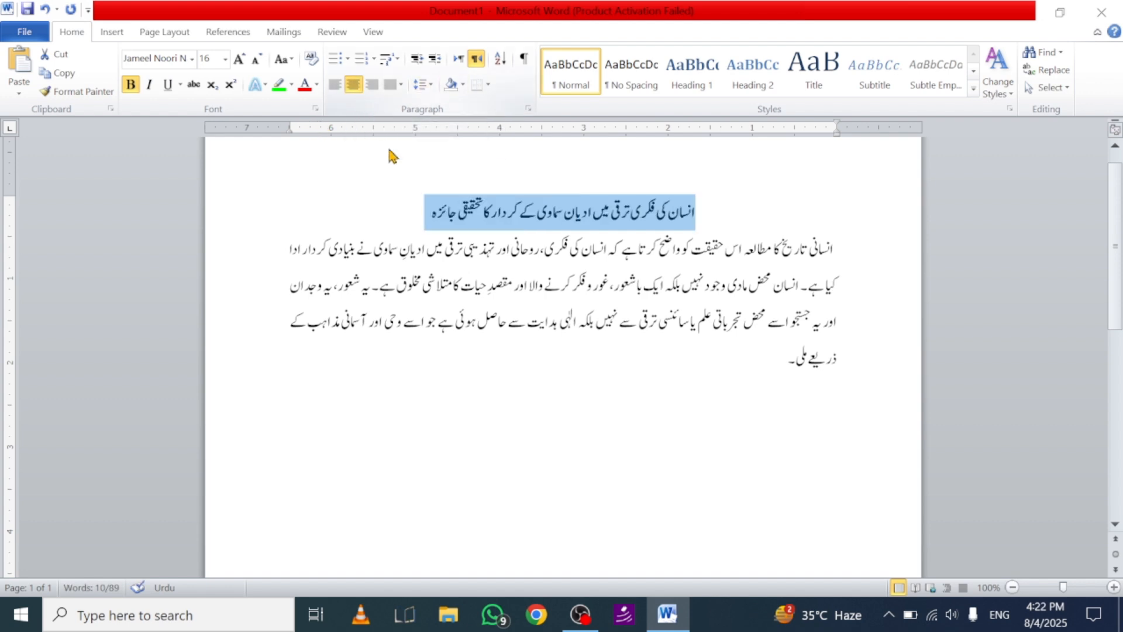
Step: Set the whole body paragraph to left-to-right direction and try left and right alignment on it
drag(836, 246, 689, 363)
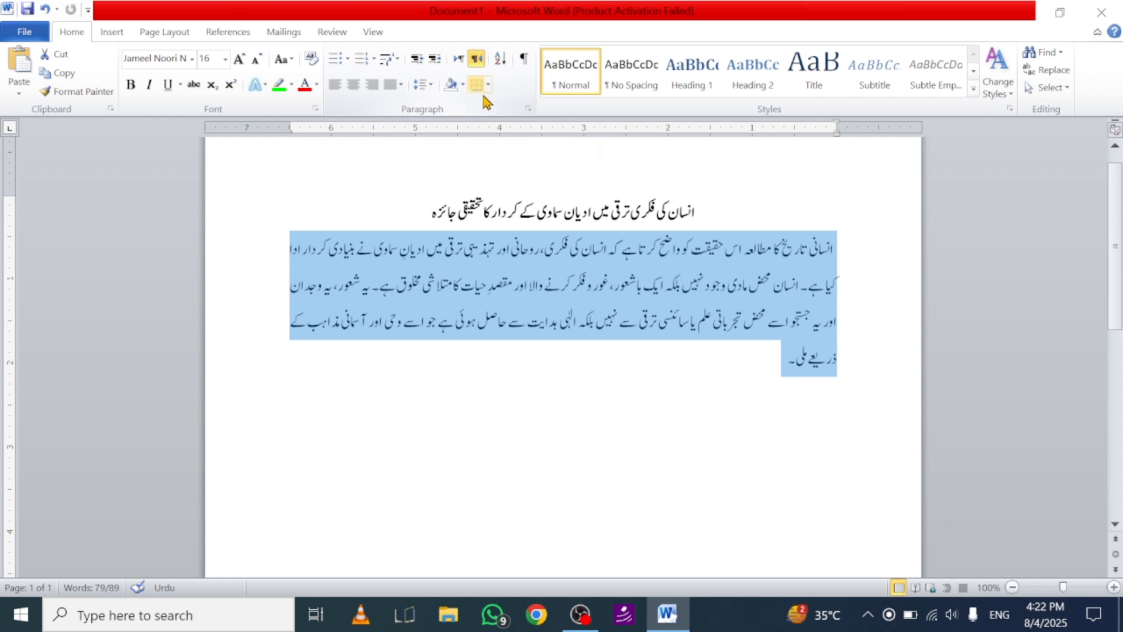
click(459, 59)
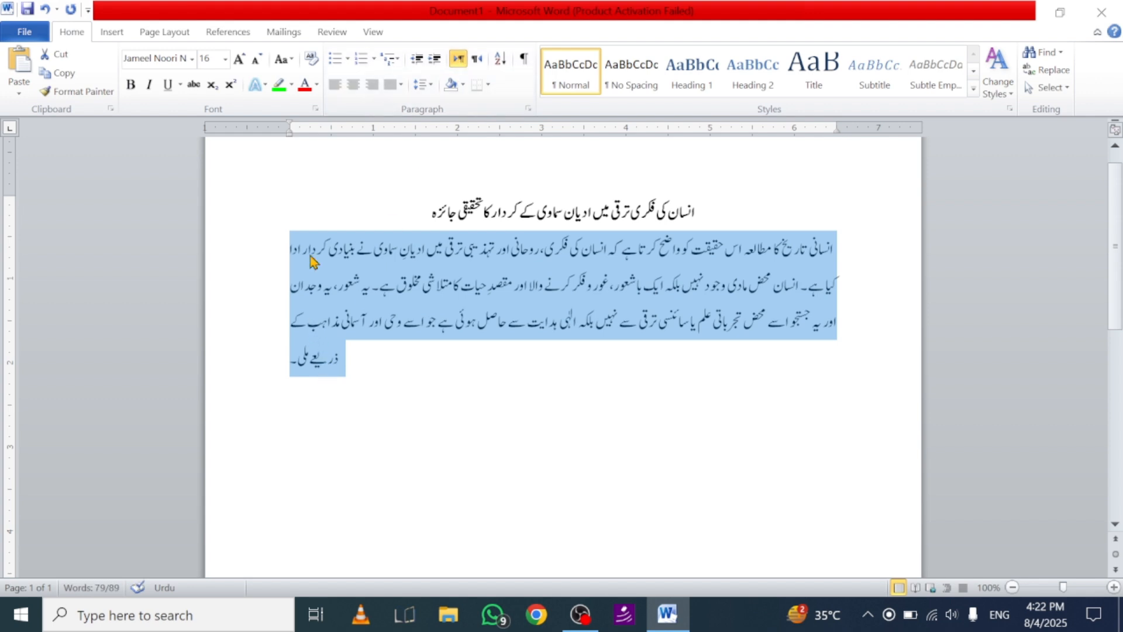
click(336, 84)
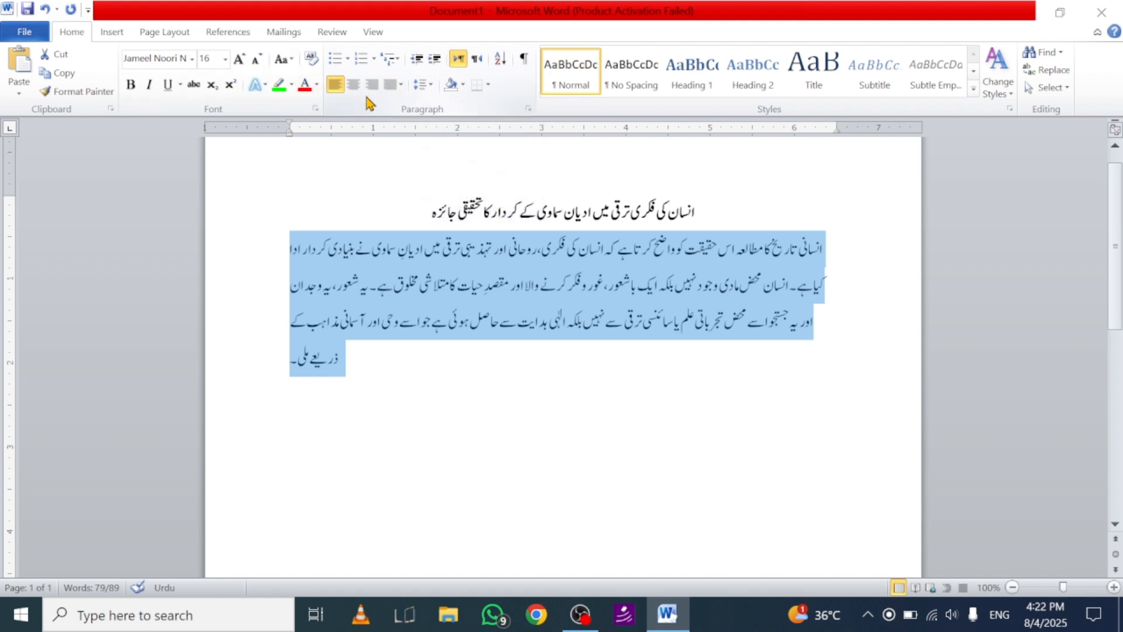
key(ctrl+r)
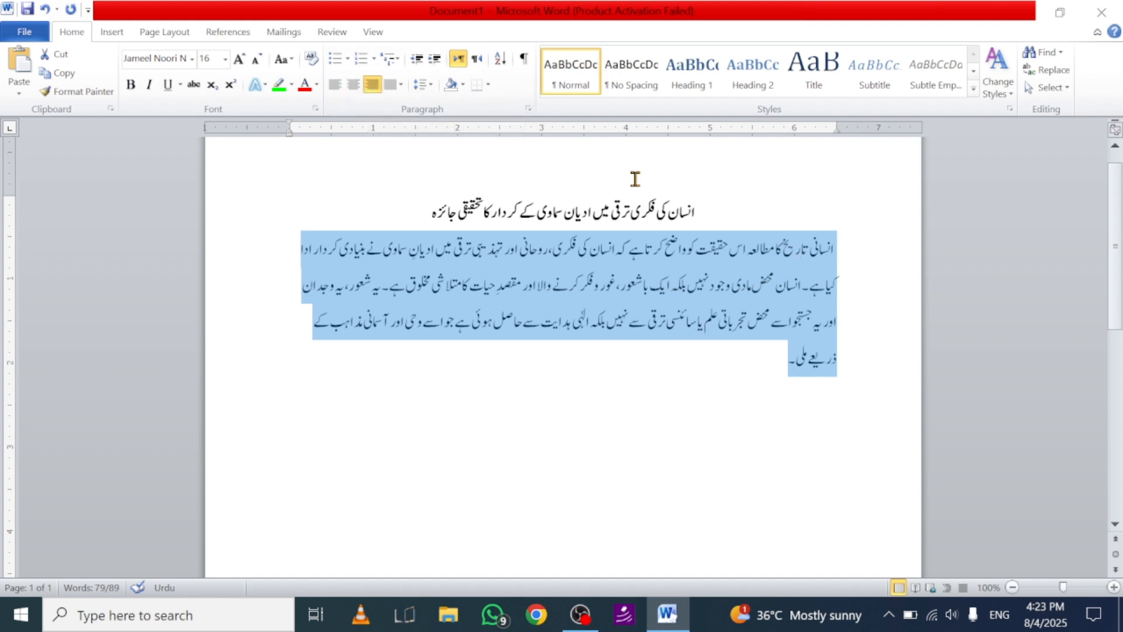
click(401, 84)
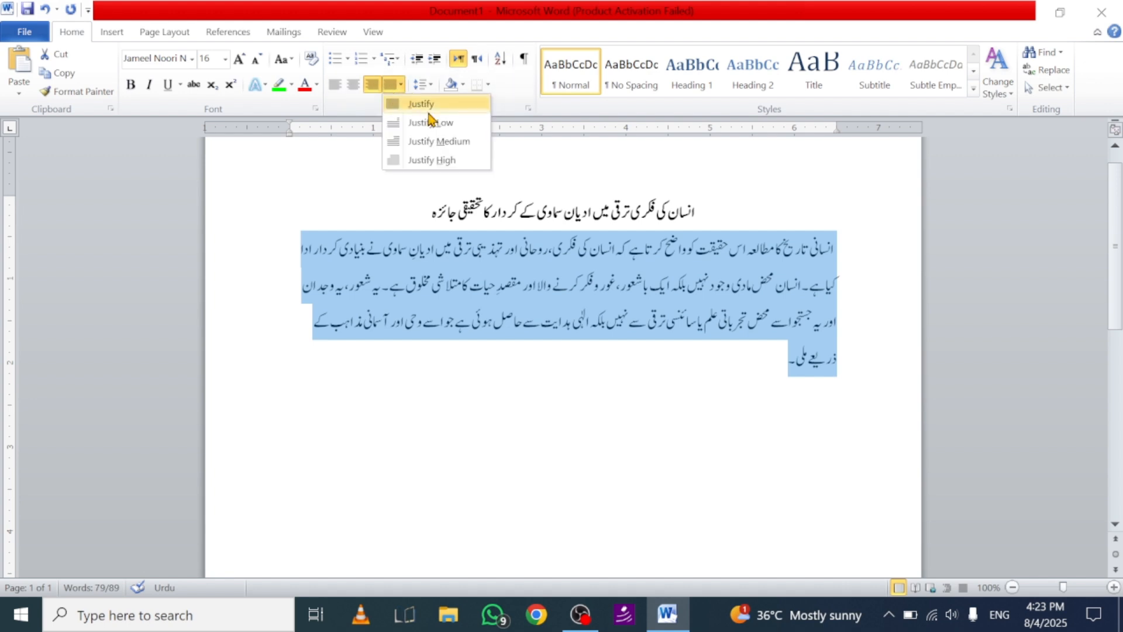
click(598, 164)
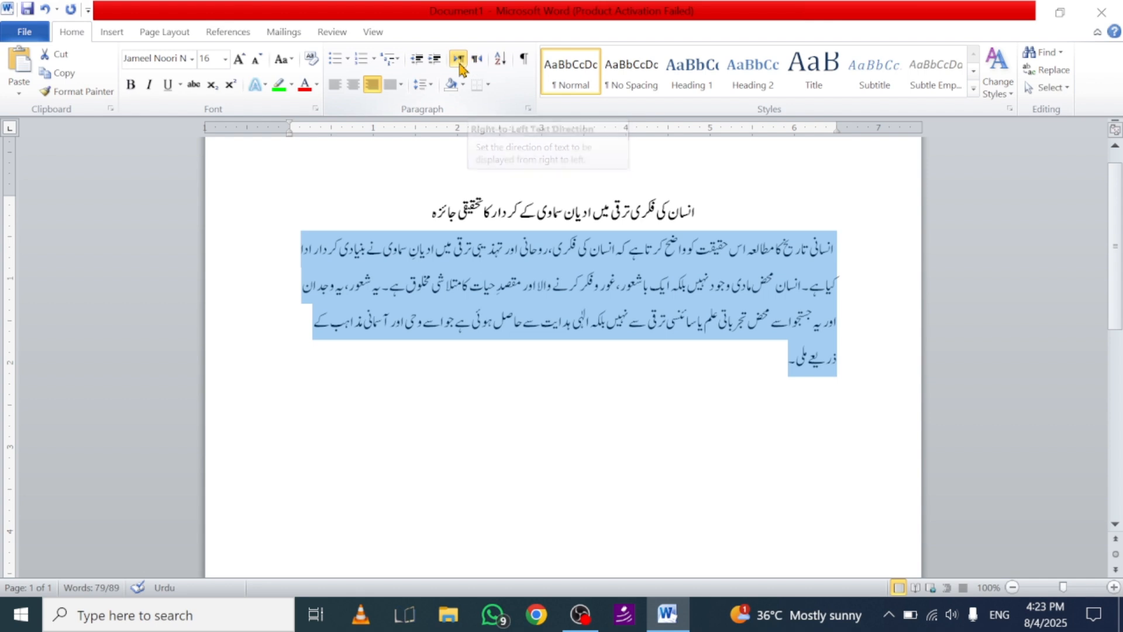
Step: Set the selected body paragraph's text direction to right-to-left and justify it
click(476, 64)
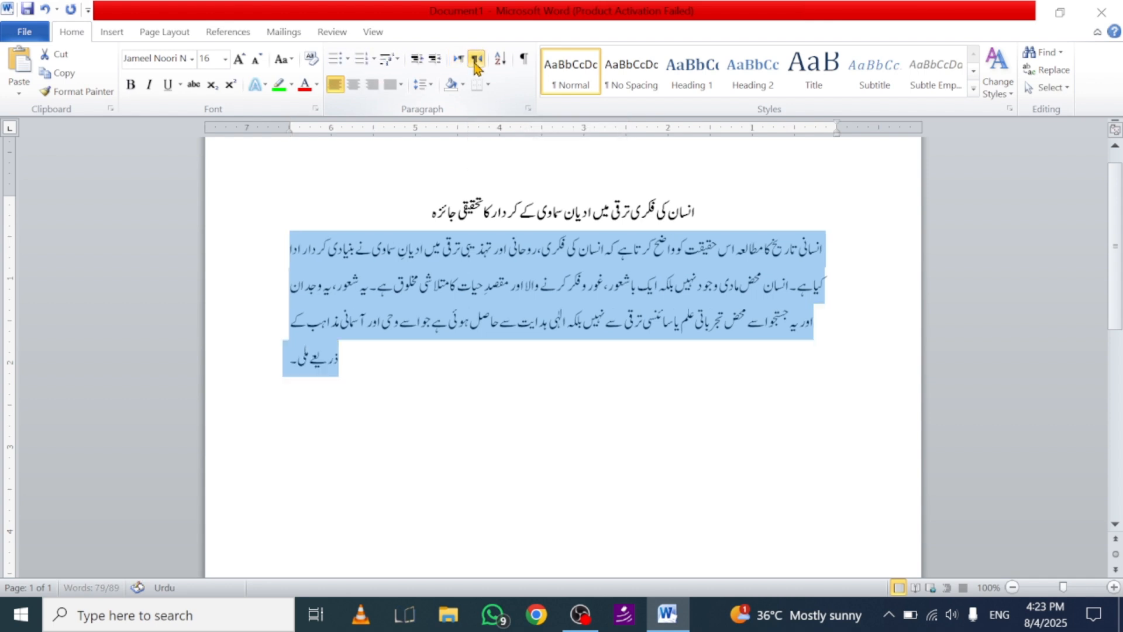
click(374, 89)
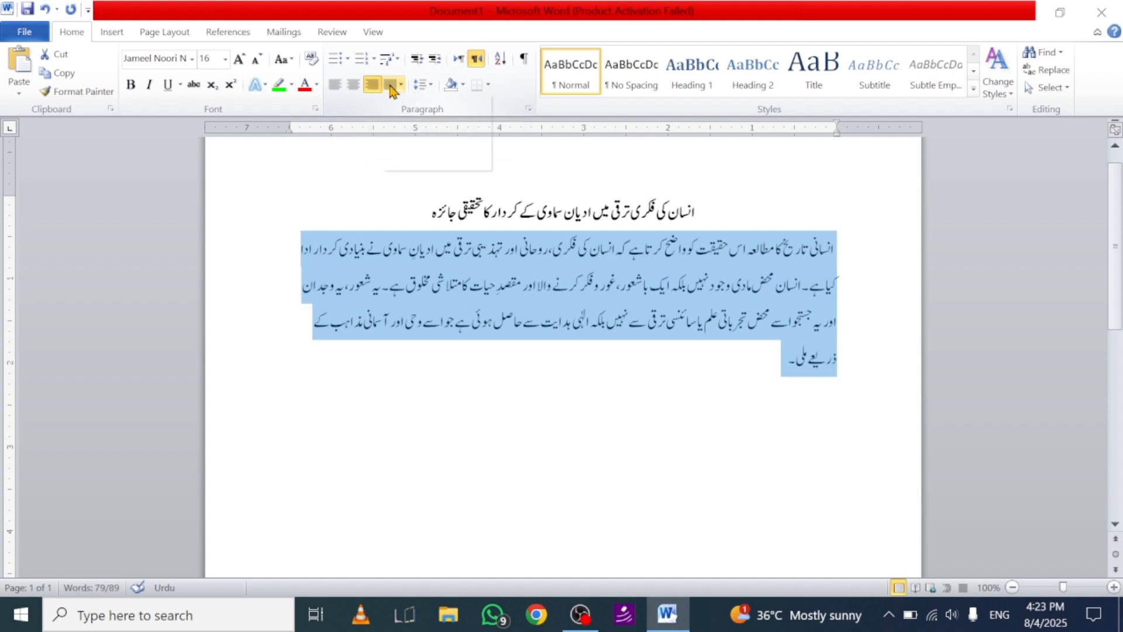
click(391, 89)
click(420, 104)
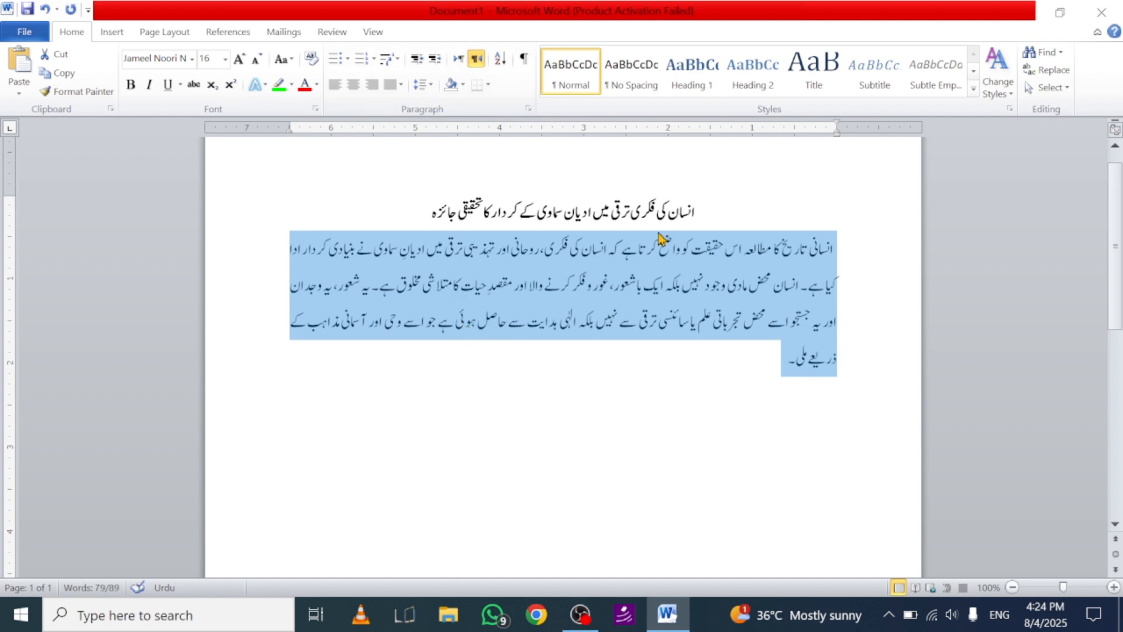
Step: Shade the title line with Red, Accent 2, Darker 50%
drag(695, 208, 413, 198)
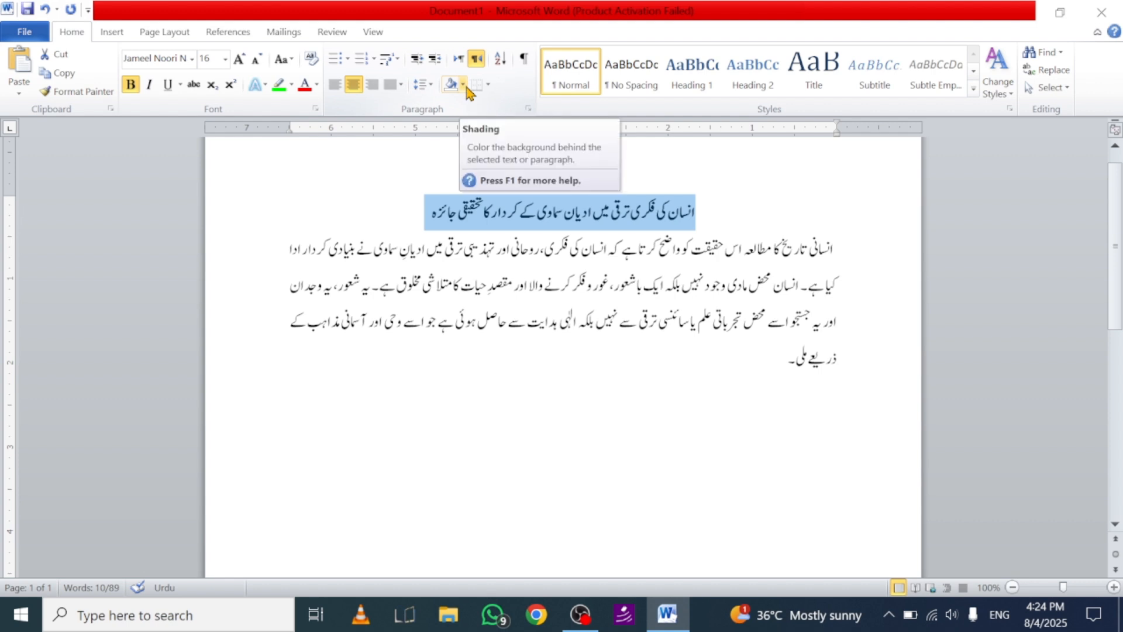
click(463, 85)
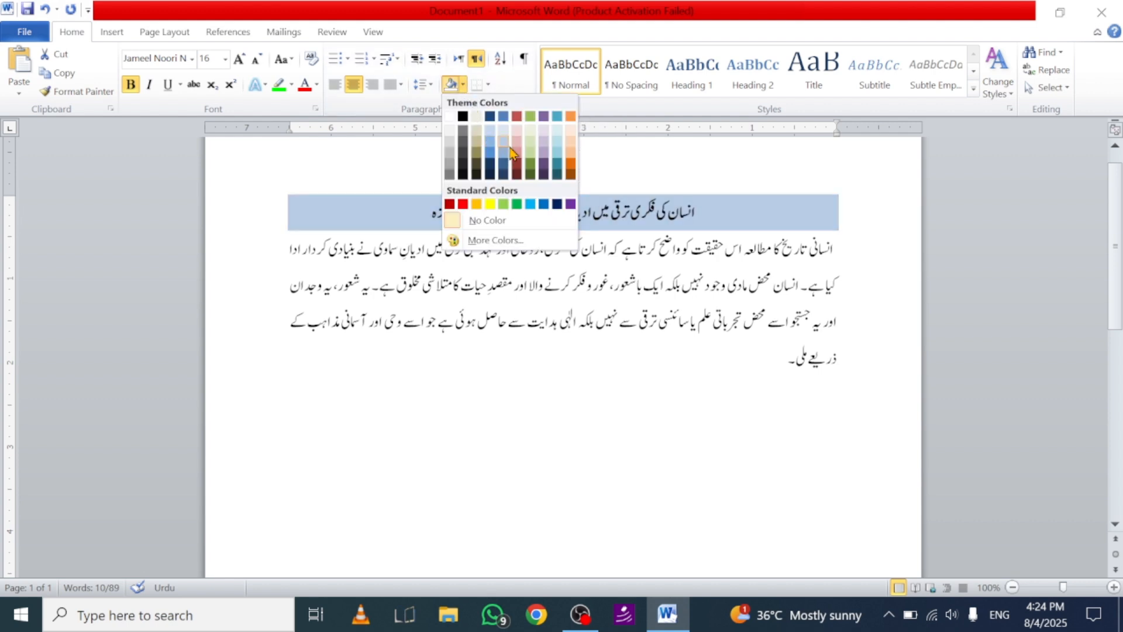
click(517, 176)
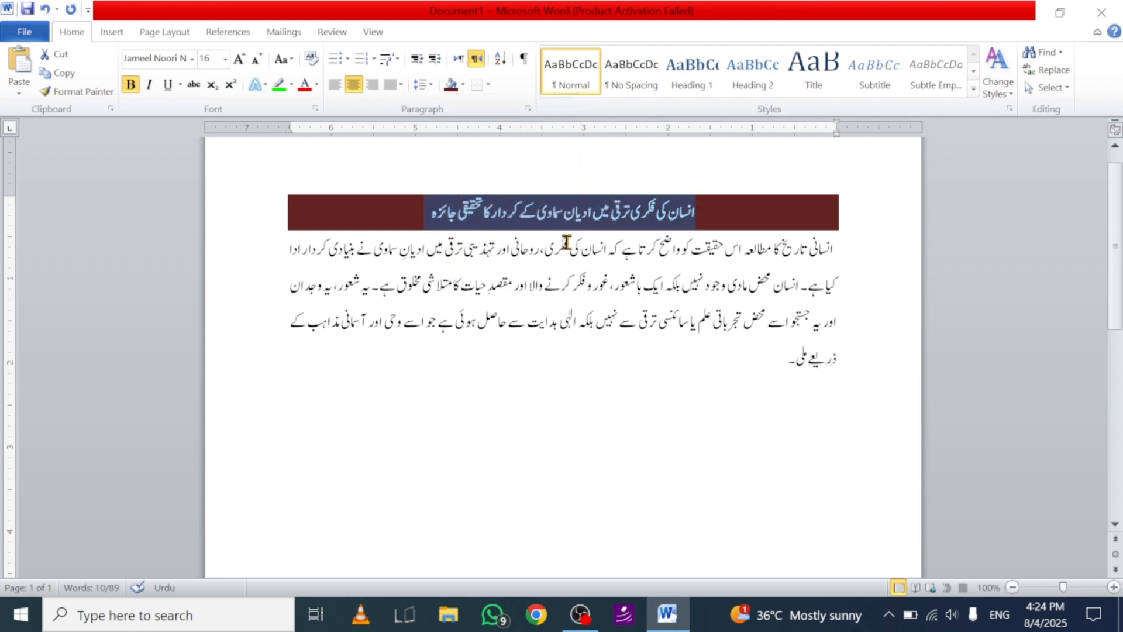
Step: Shade the empty paragraph below the body text with a light green theme colour
click(642, 383)
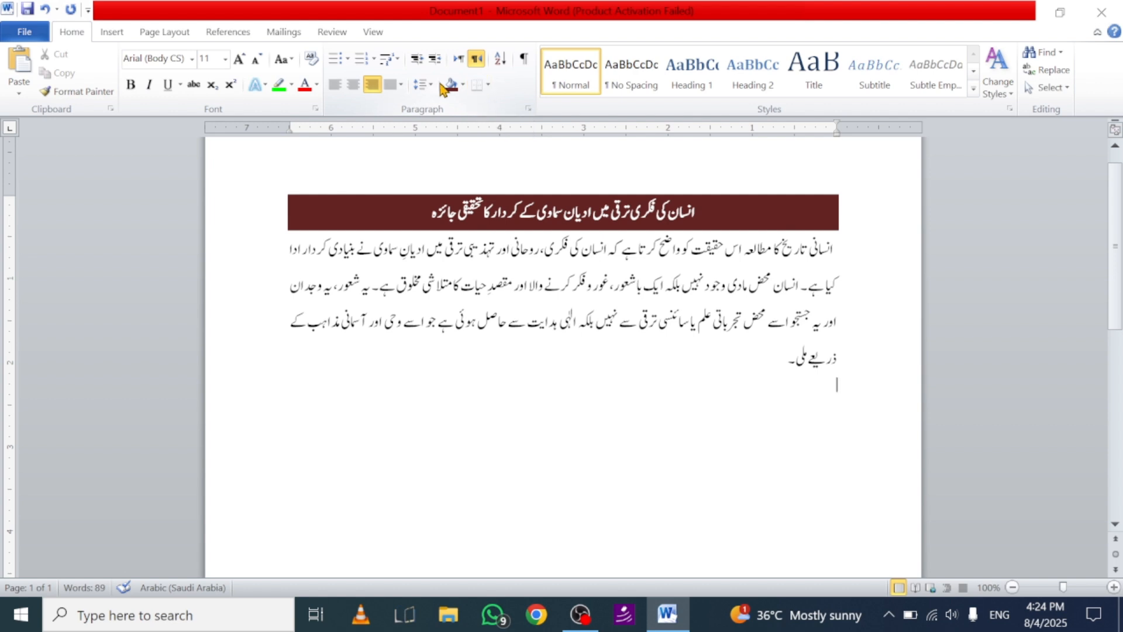
click(463, 85)
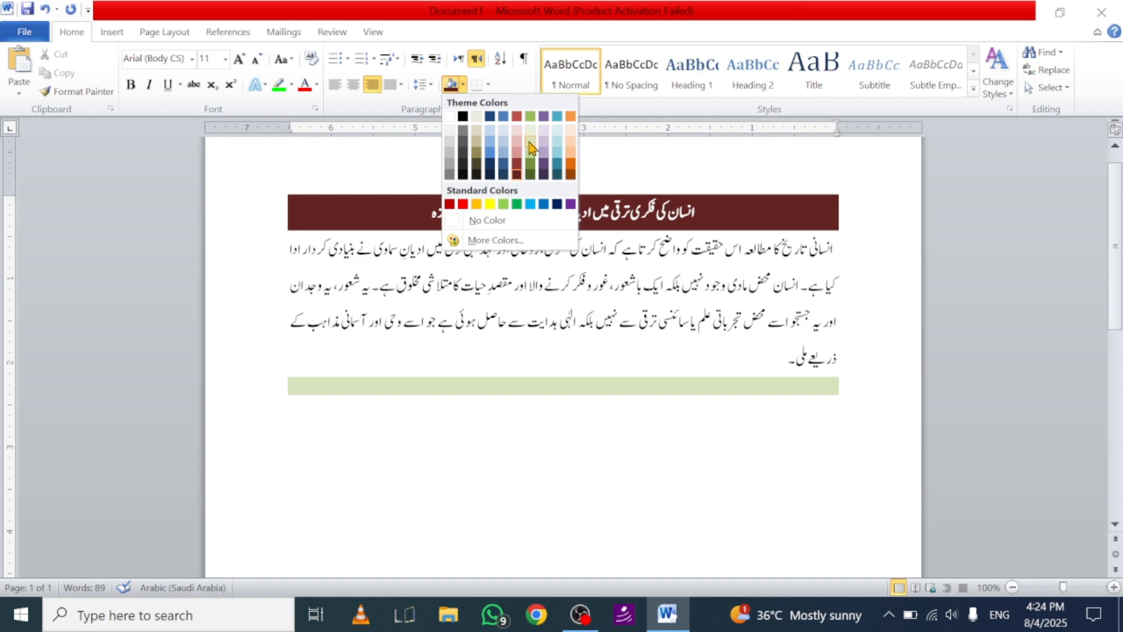
click(532, 152)
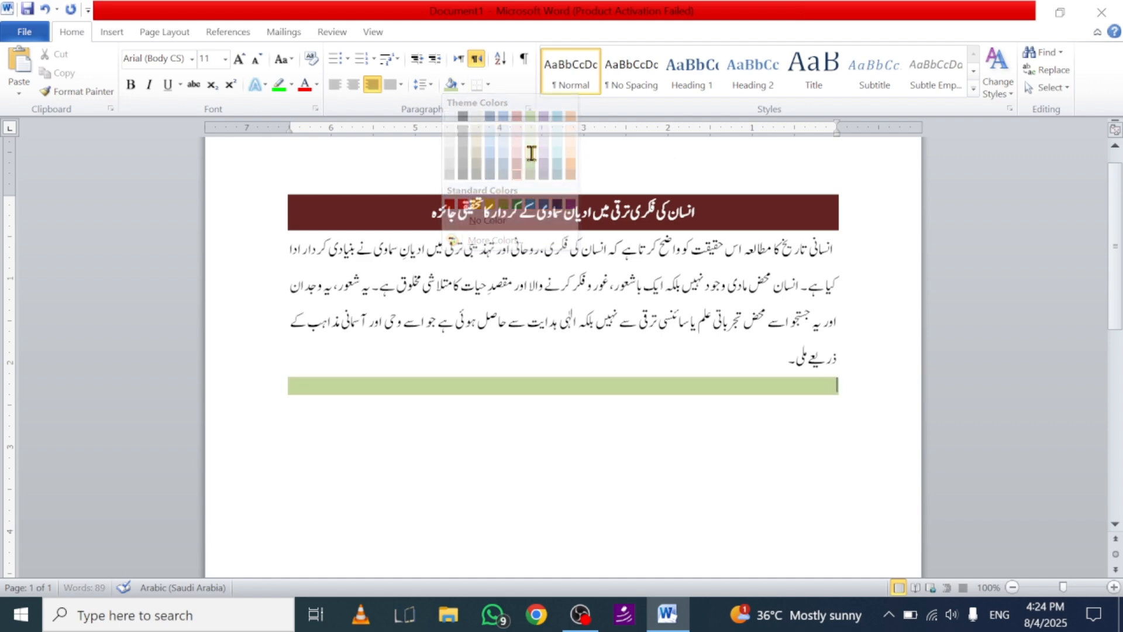
Step: Add top, left and bottom borders to the green-shaded empty paragraph below the body text
click(488, 85)
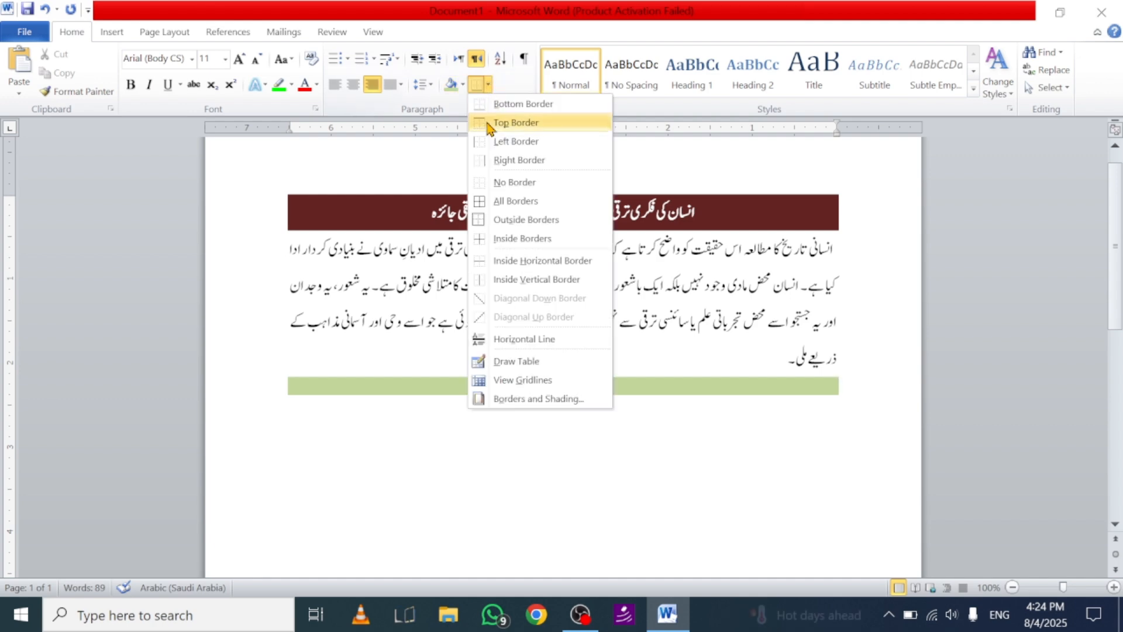
click(504, 121)
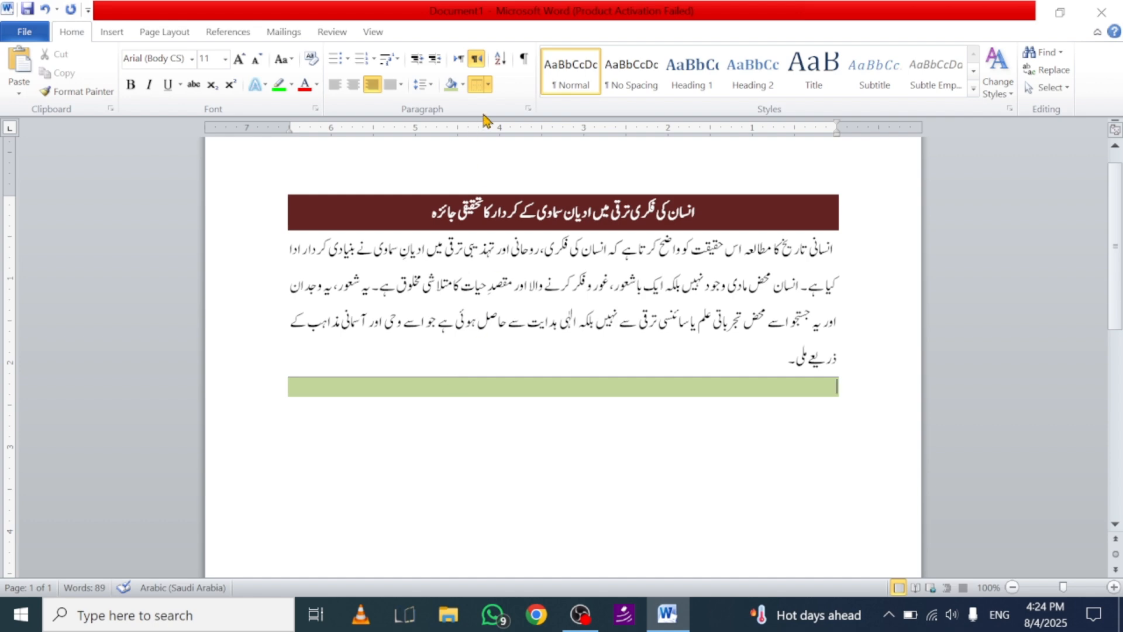
click(487, 85)
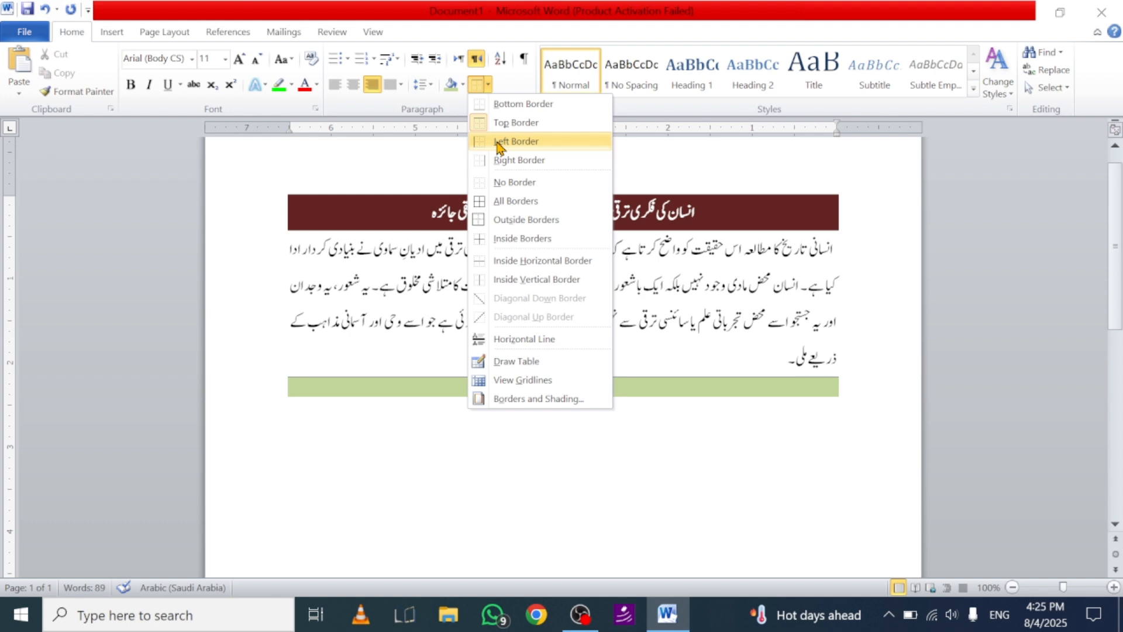
click(499, 142)
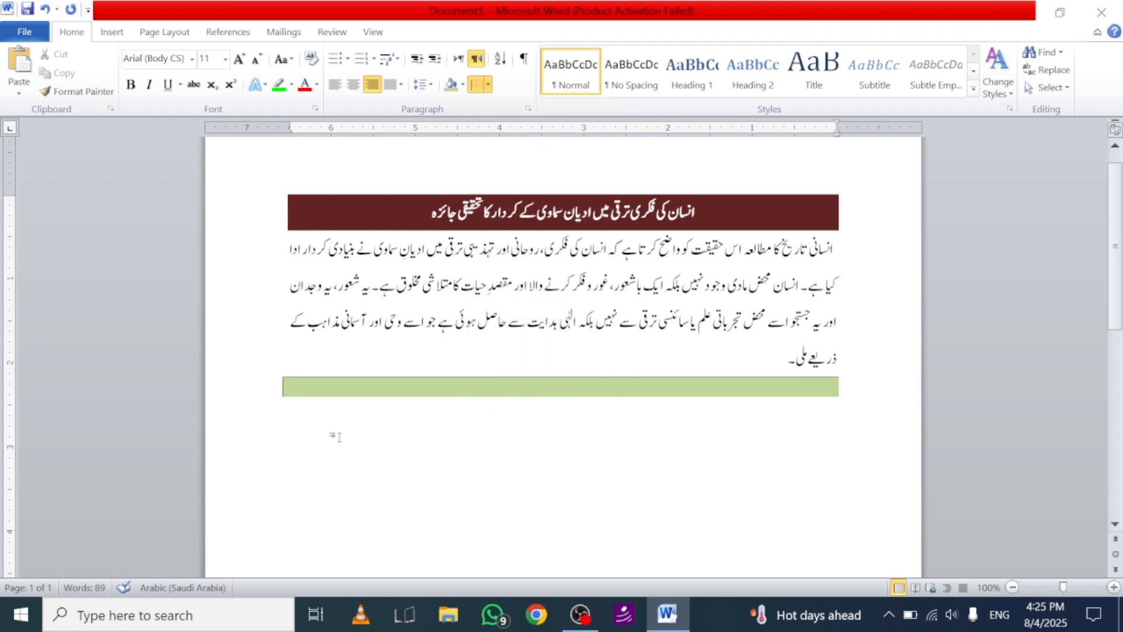
click(484, 85)
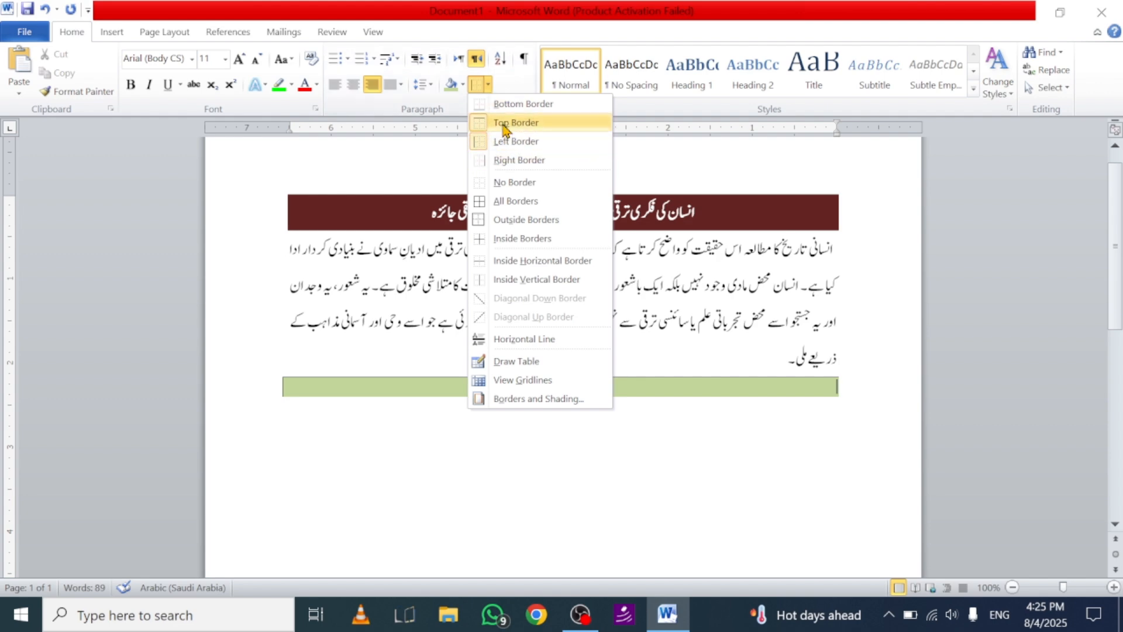
click(507, 106)
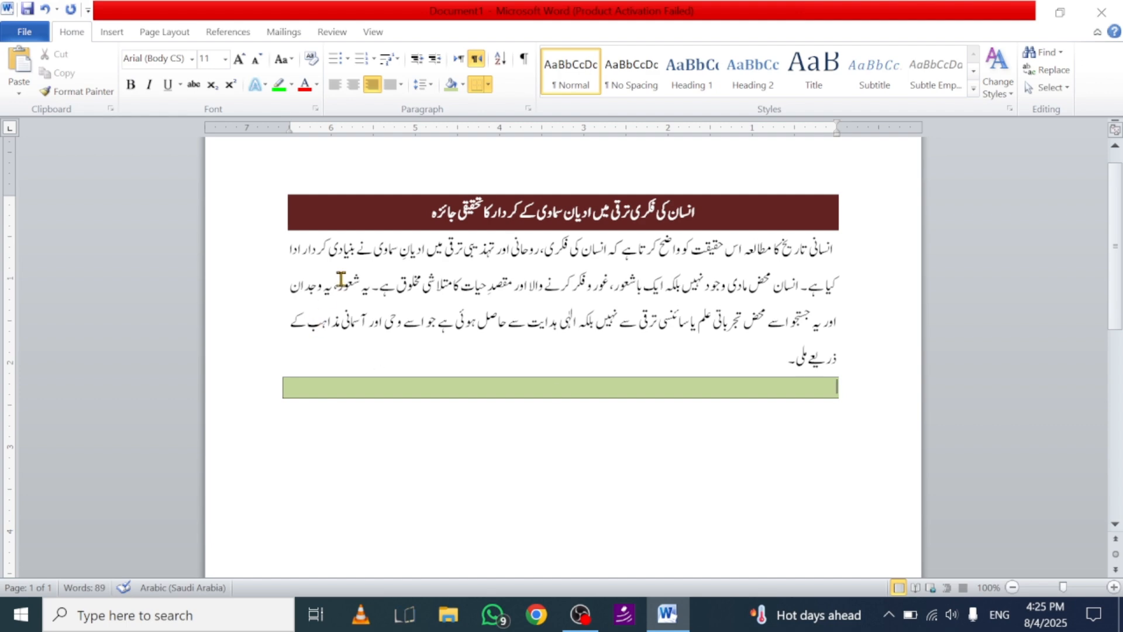
Step: Paste the copied Urdu topic table below the body text and sort its rows as text in ascending order, keeping the header row
text(فصل اول: مولانا قاضی فضل اللہ اور مولانا شیر رحمٰن رحمانی کا تعارف قاضی فضل اللہ صاحب کا تعارف مصنف کے اساتذہ تصانیف مولانا شیر رحمٰن رحمانی کا تعارف مصنف کے اساتذہ تلامذہ تصانیف فصل دوم: اصول التفسیر از قاضی فضل اللہ کا تعارفی جائزہ اصول تفسیر)
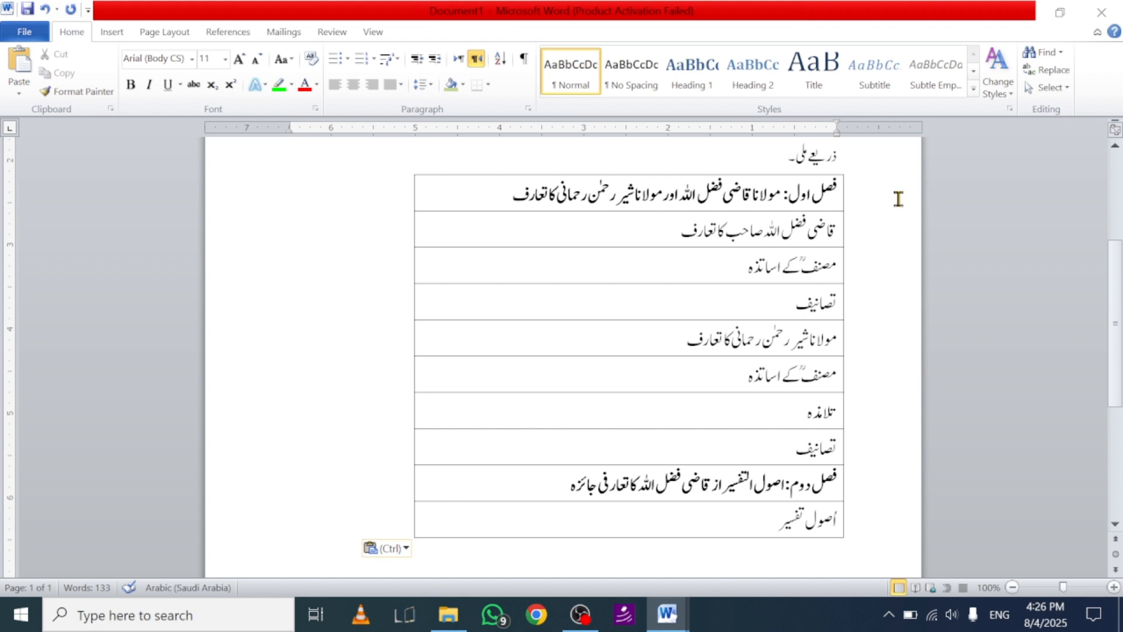
drag(837, 193, 696, 528)
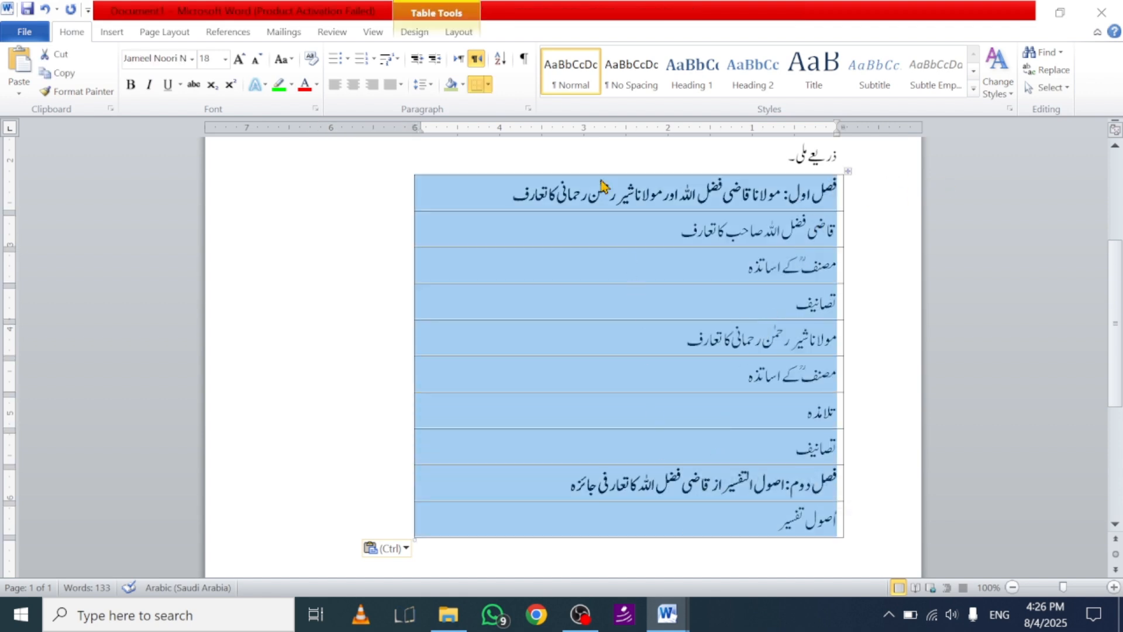
click(500, 61)
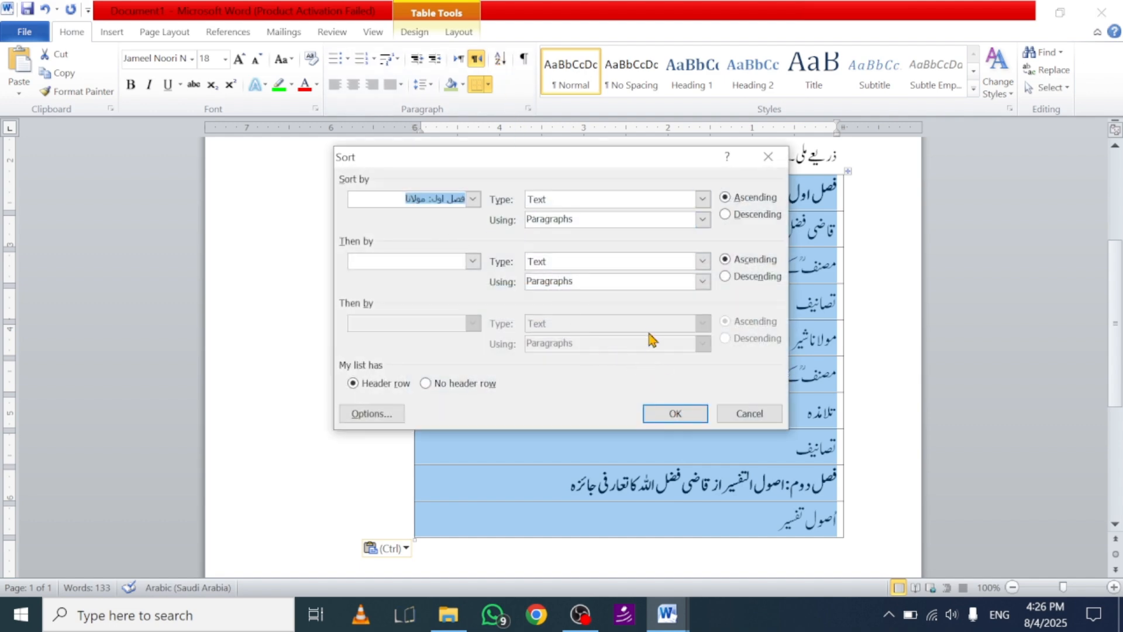
click(678, 413)
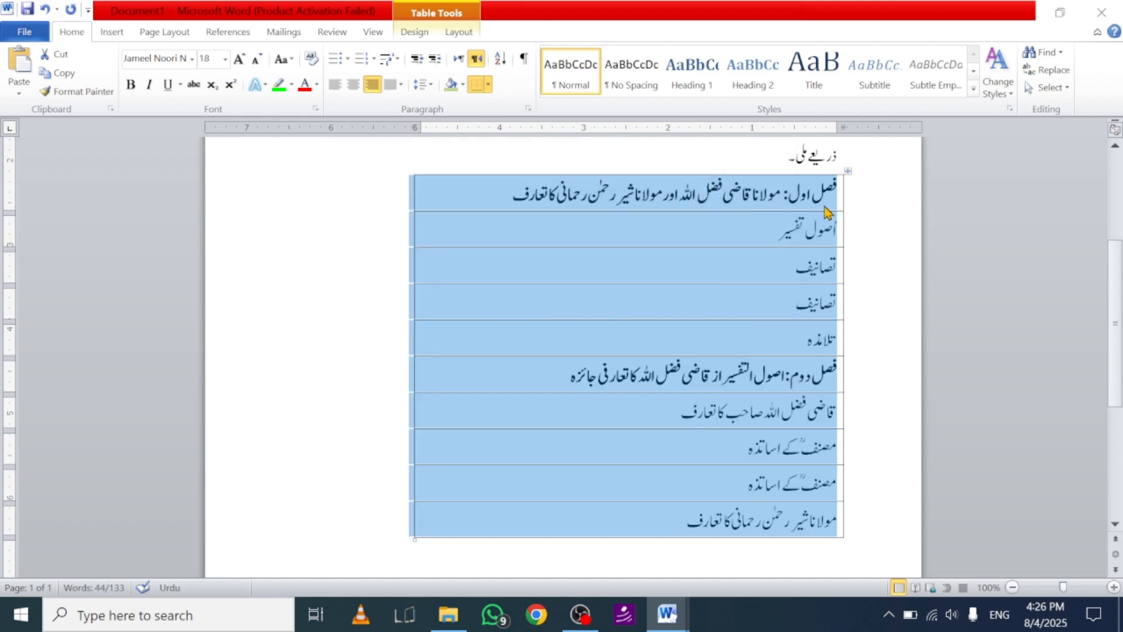